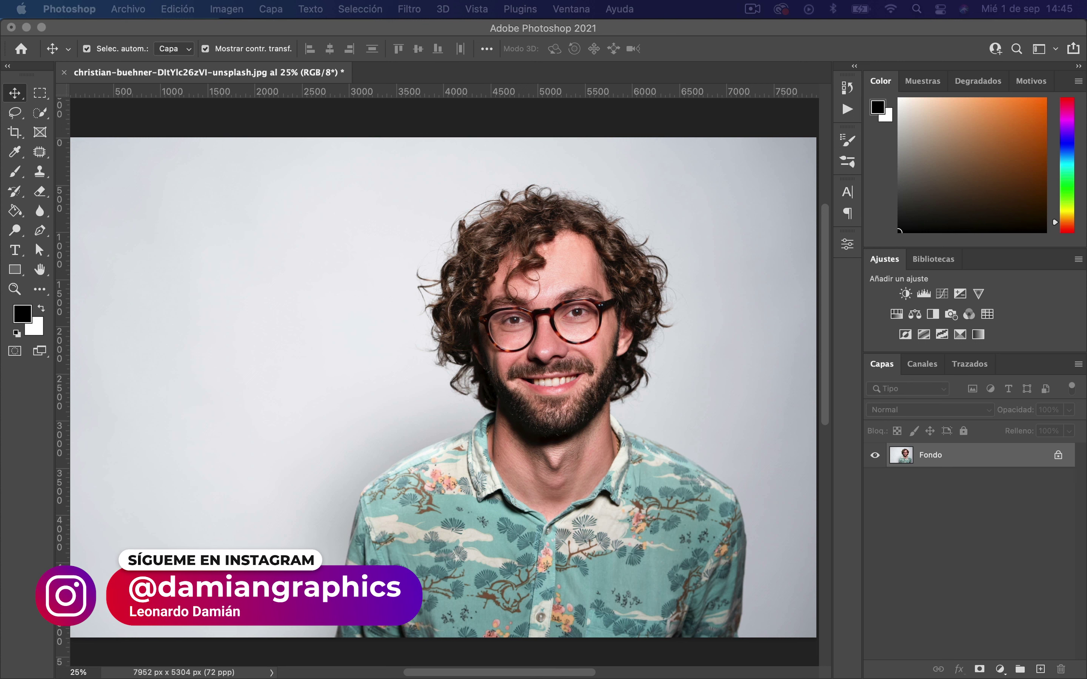
Crop the photo to a 4749 × 5304 px vertical portrait centred on the man
{"action": "key", "text": "c"}
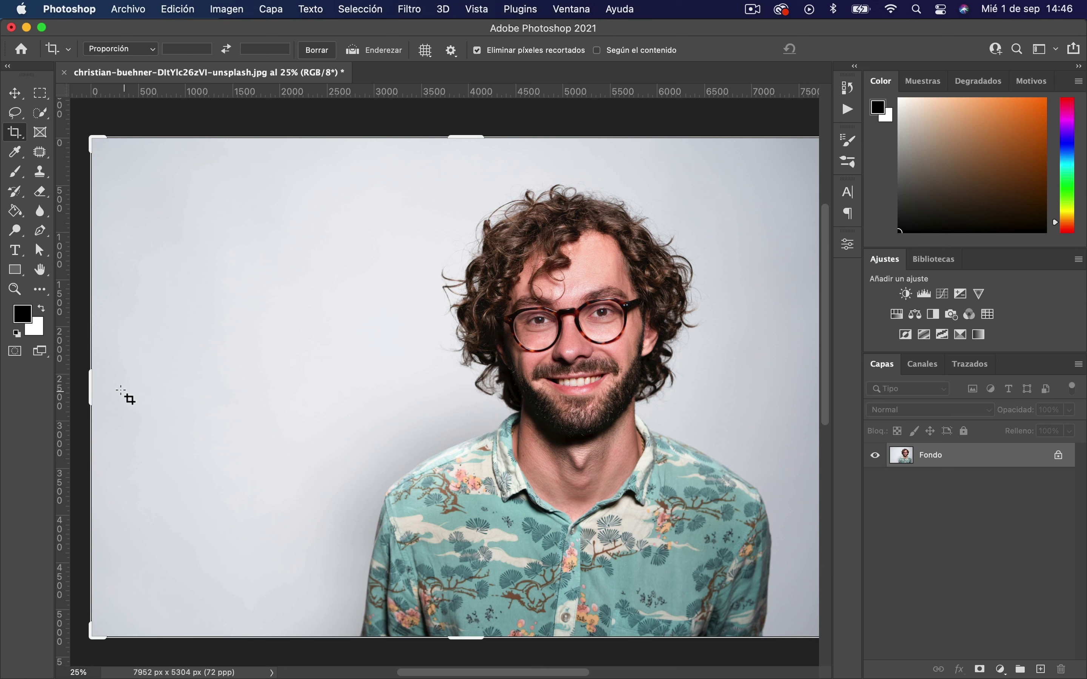
{"action": "left_click_drag", "start_coordinate": [91, 387], "coordinate": [217, 384]}
{"action": "left_click_drag", "start_coordinate": [709, 400], "coordinate": [691, 391]}
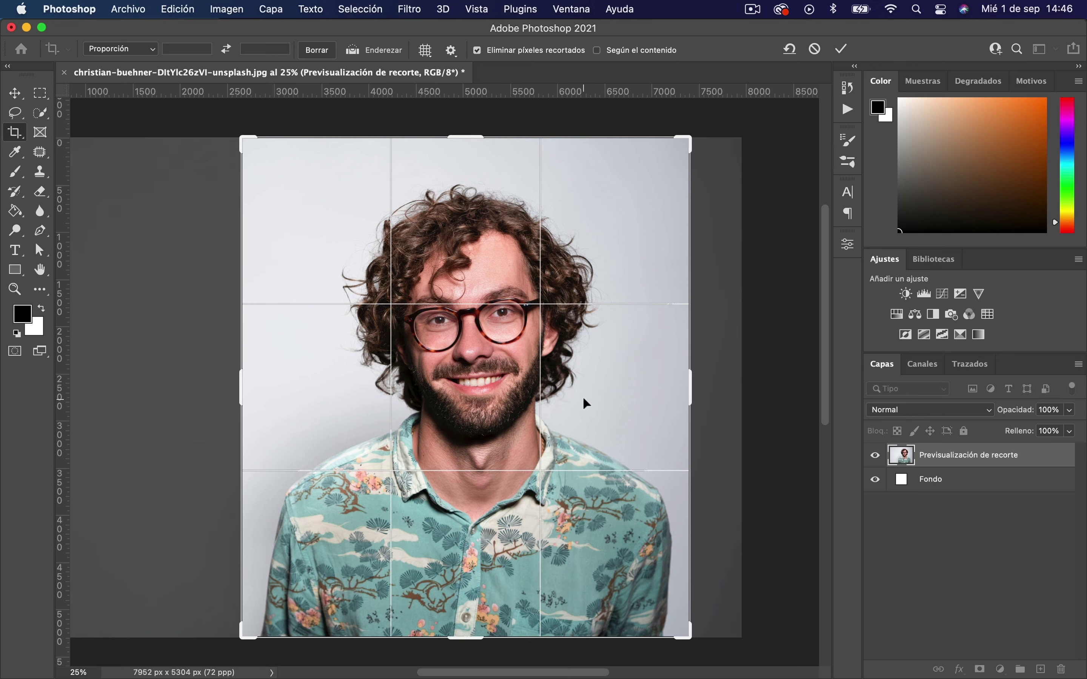
{"action": "key", "text": "Return"}
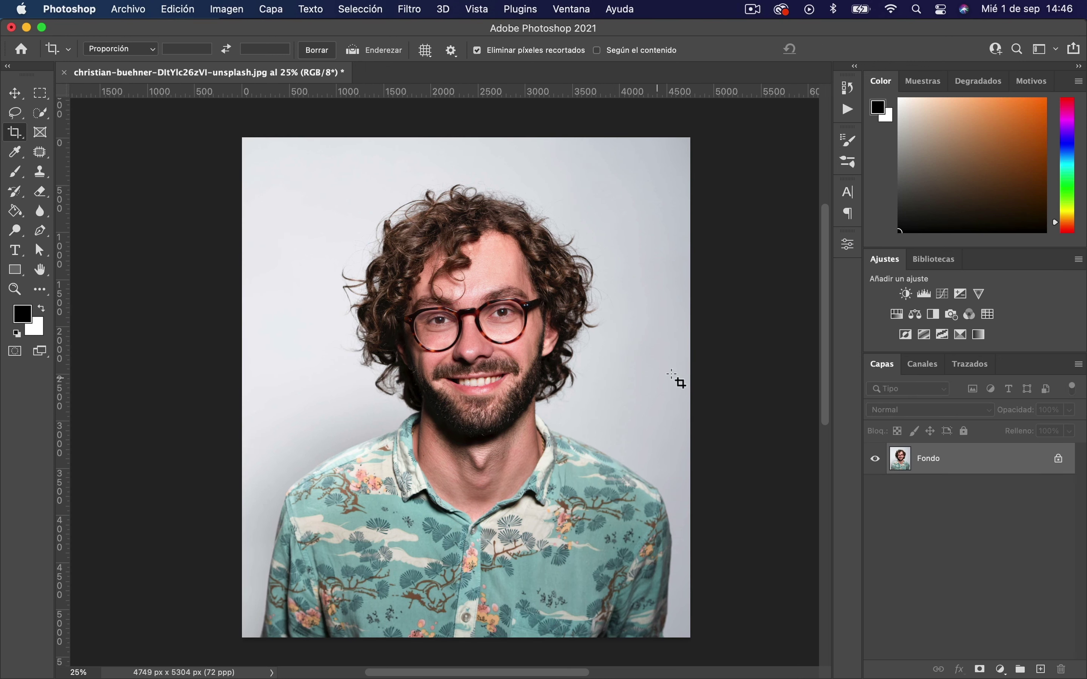
{"action": "key", "text": "v"}
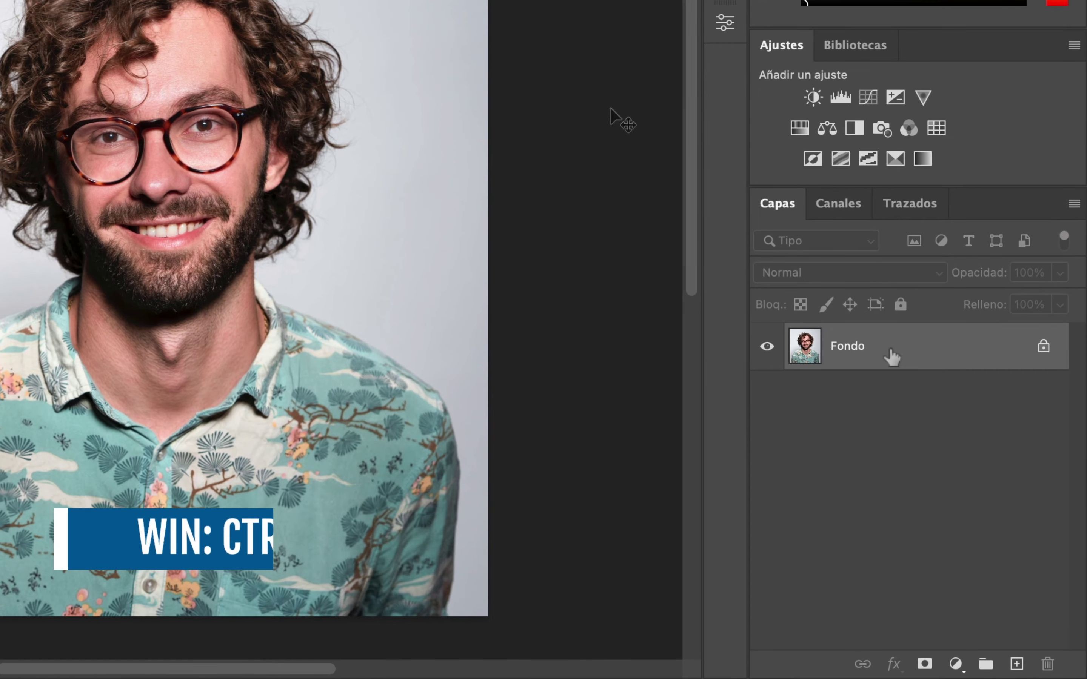
Duplicate the photo layer and add a Hue/Saturation adjustment with Saturation -100
{"action": "key", "text": "ctrl+j"}
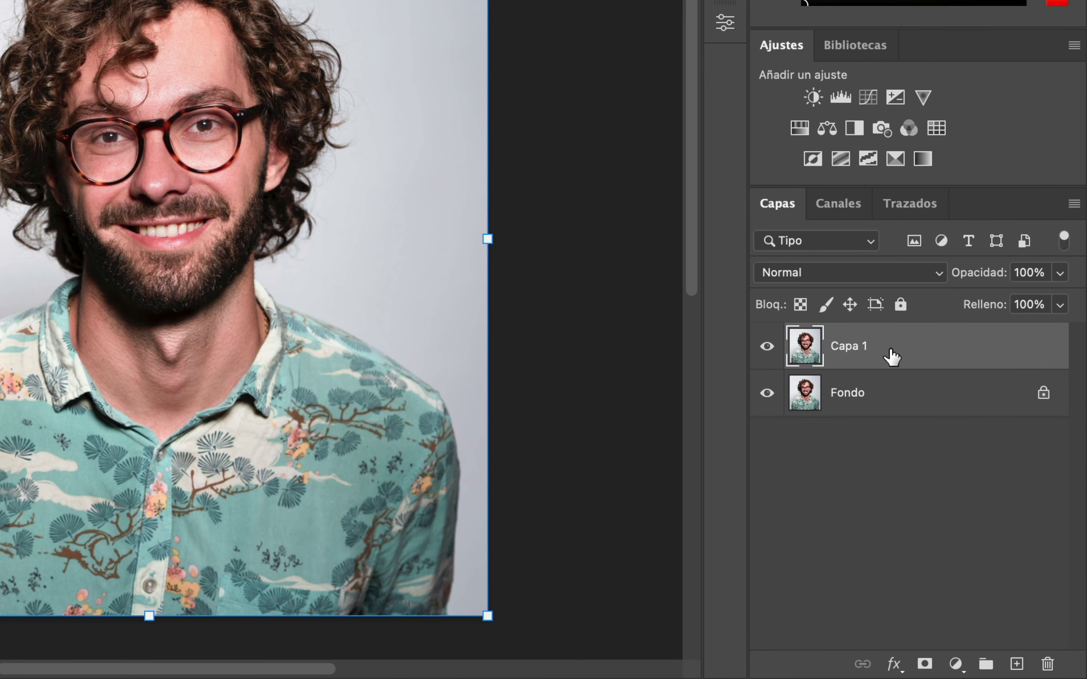
{"action": "left_click", "coordinate": [955, 664]}
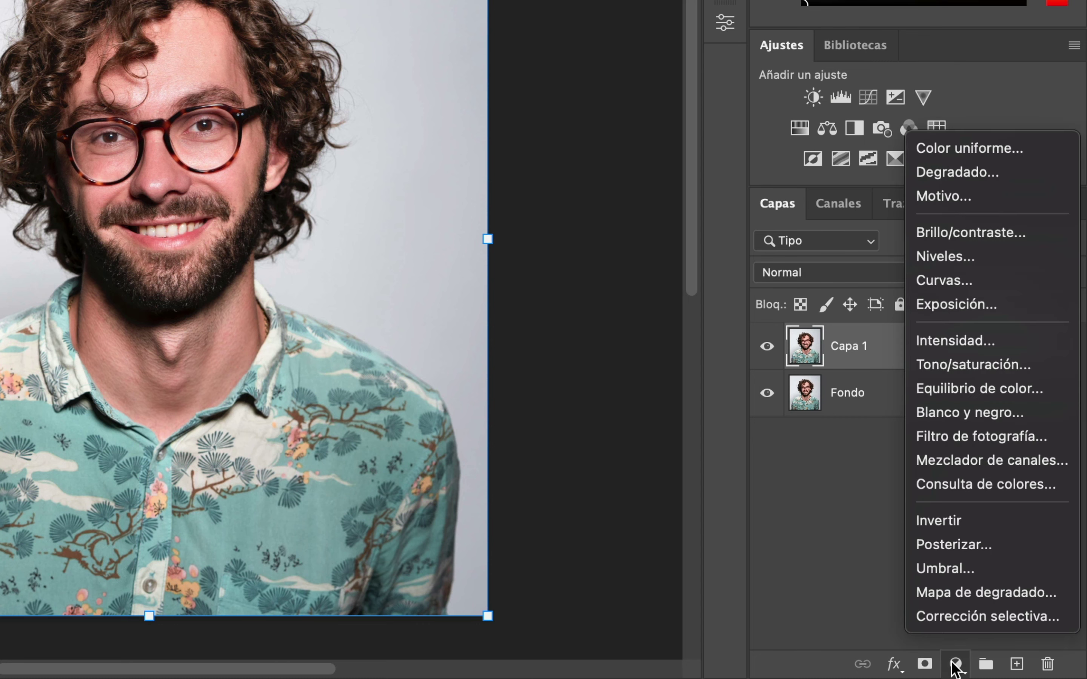
{"action": "left_click", "coordinate": [965, 365]}
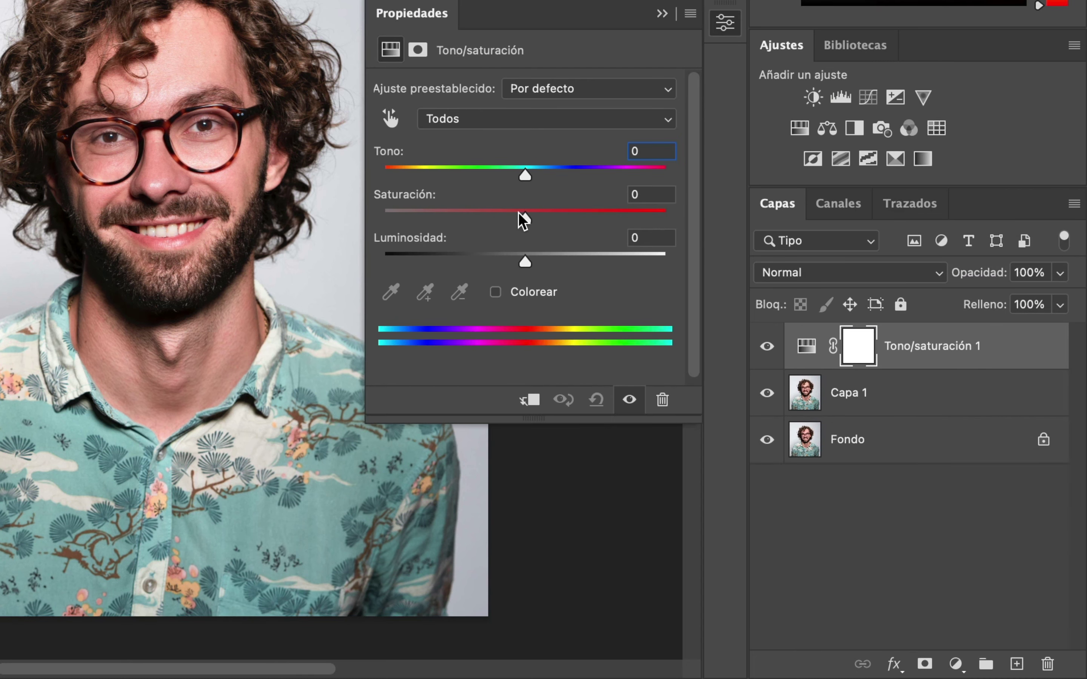
{"action": "left_click_drag", "start_coordinate": [520, 214], "coordinate": [363, 218]}
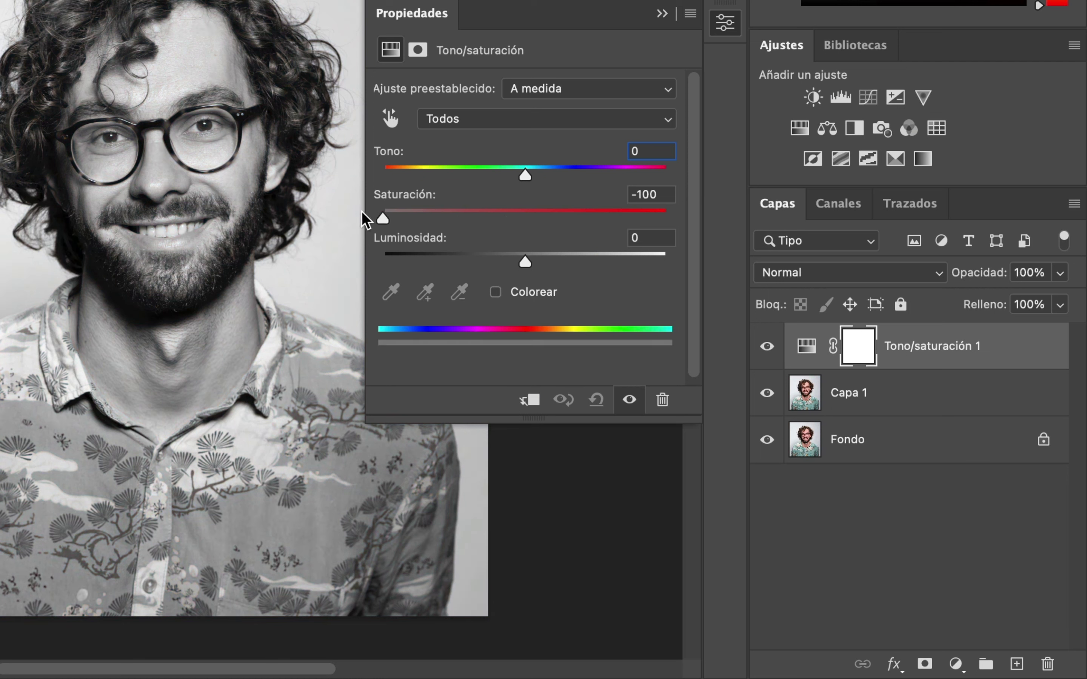
{"action": "left_click", "coordinate": [659, 18]}
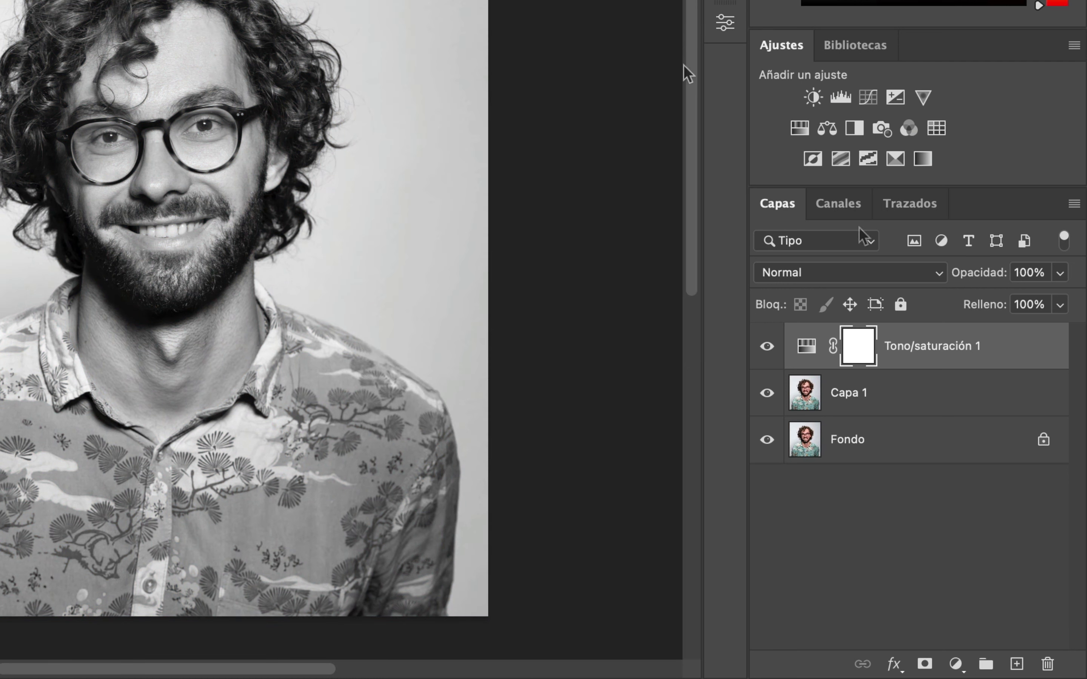
Set Capa 1 to Sobreexponer color (Color Dodge) blend mode and invert it
{"action": "left_click", "coordinate": [862, 395]}
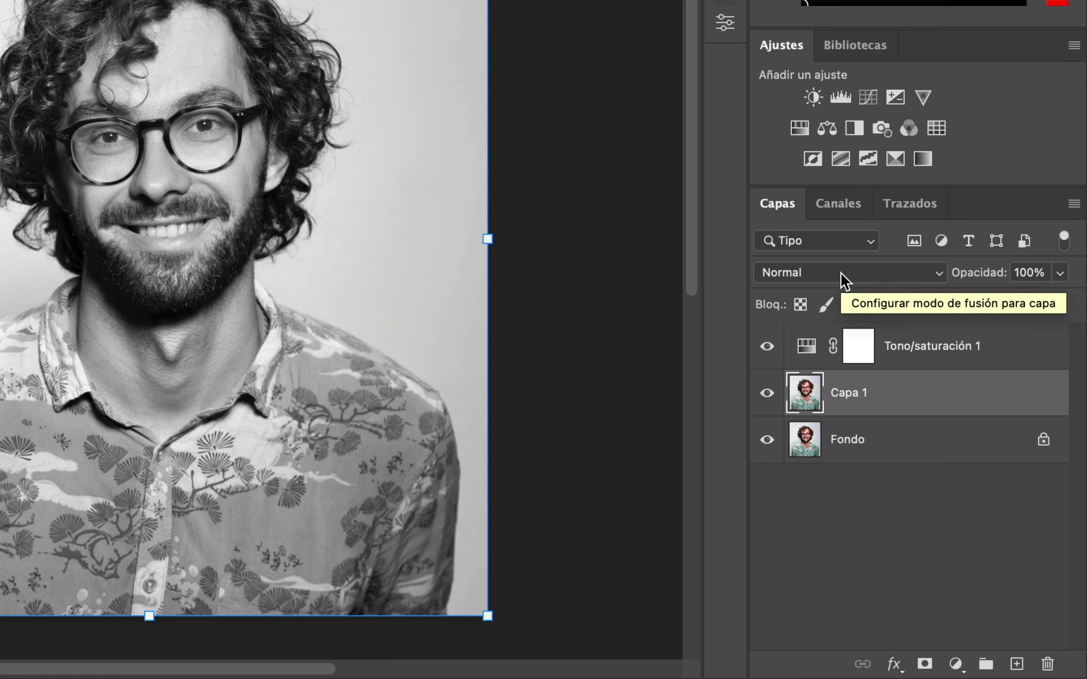
{"action": "left_click", "coordinate": [841, 274]}
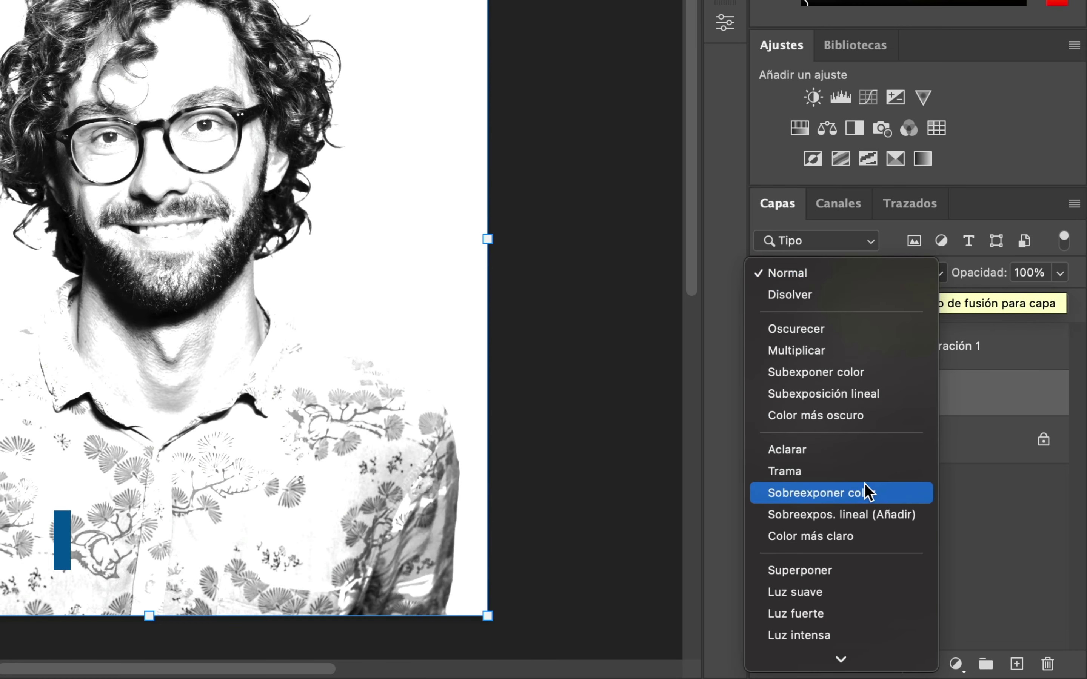
{"action": "left_click", "coordinate": [864, 483]}
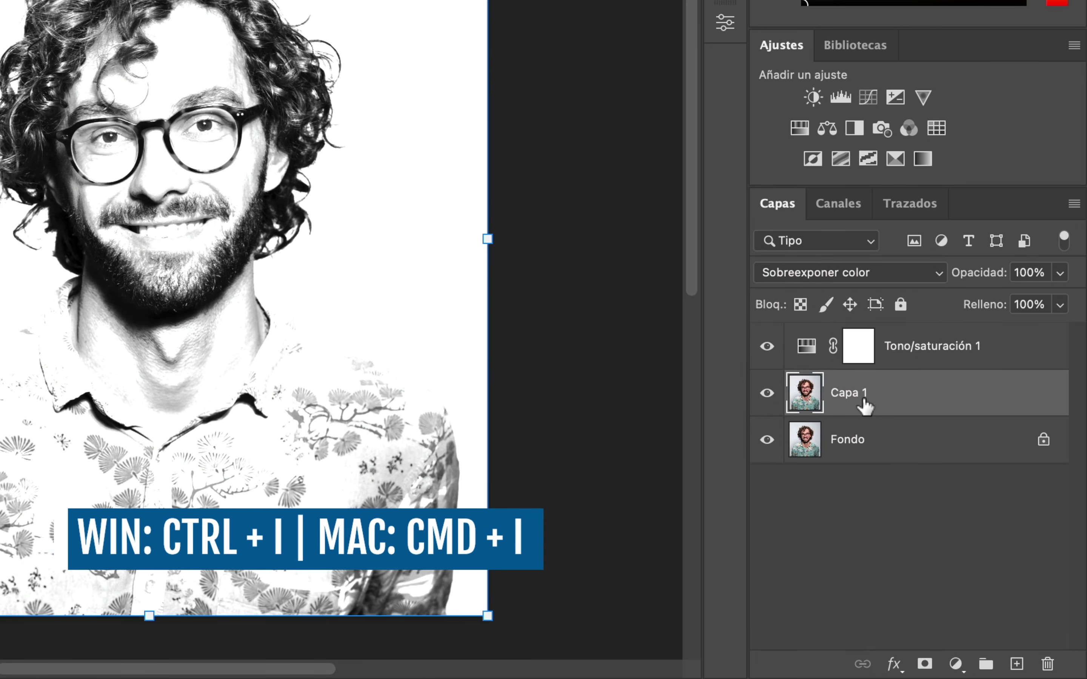
{"action": "key", "text": "super+i"}
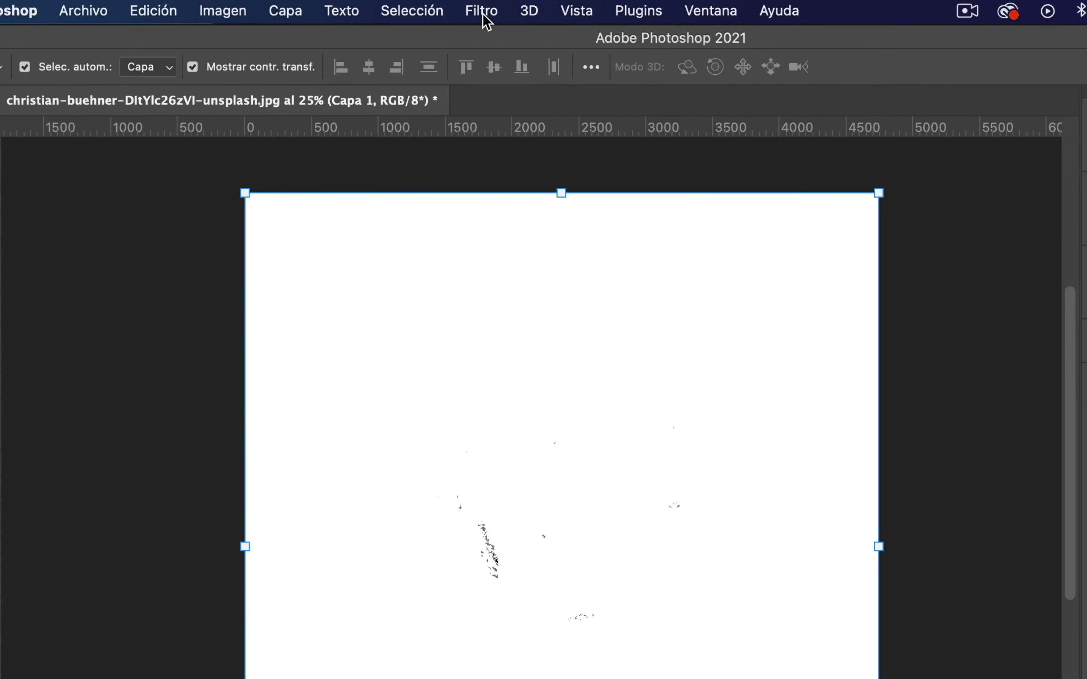
Apply a Desenfoque gaussiano of about 144.2 px radius to Capa 1
{"action": "left_click", "coordinate": [485, 17]}
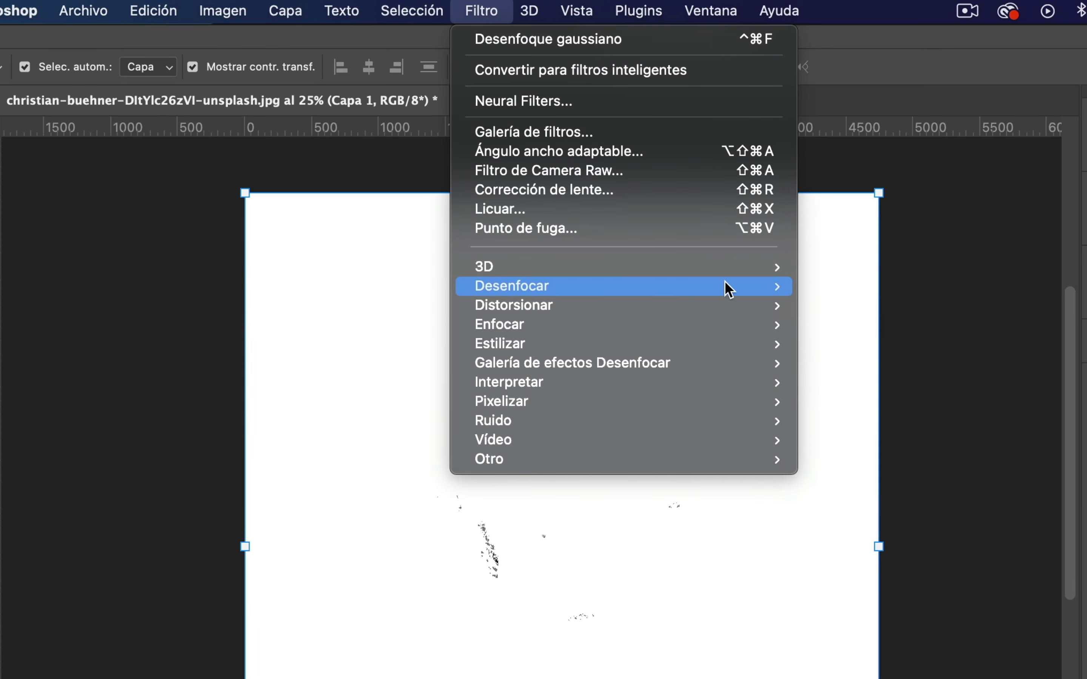
{"action": "mouse_move", "coordinate": [511, 286]}
{"action": "left_click", "coordinate": [916, 422]}
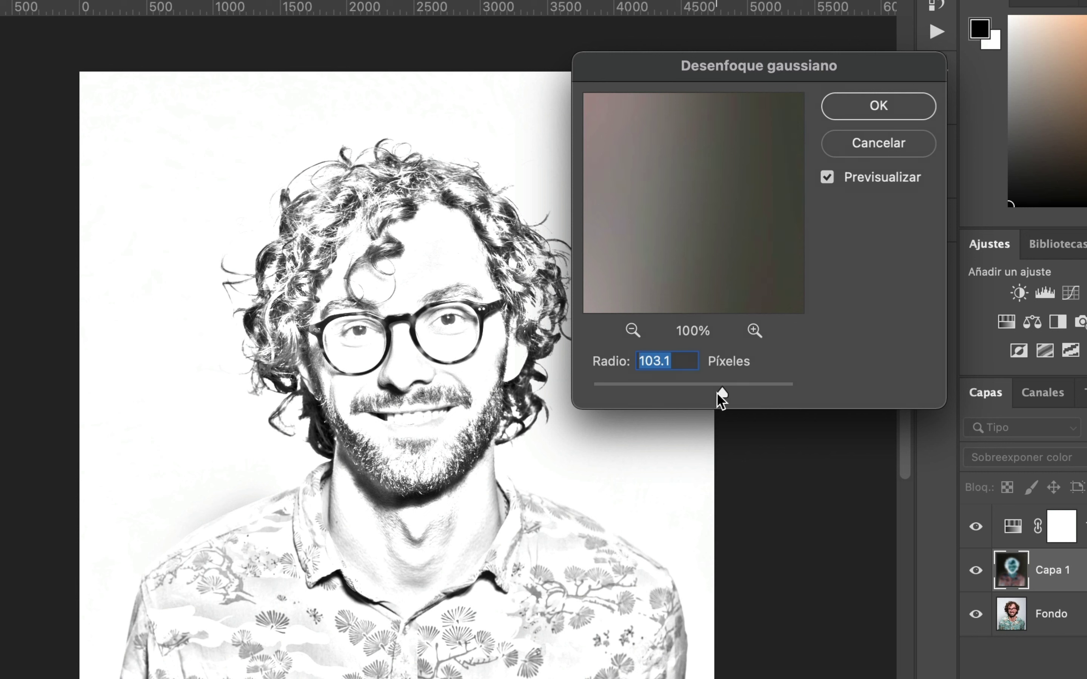
{"action": "mouse_move", "coordinate": [718, 393]}
{"action": "left_mouse_down"}
{"action": "mouse_move", "coordinate": [704, 394]}
{"action": "mouse_move", "coordinate": [736, 387]}
{"action": "left_mouse_up"}
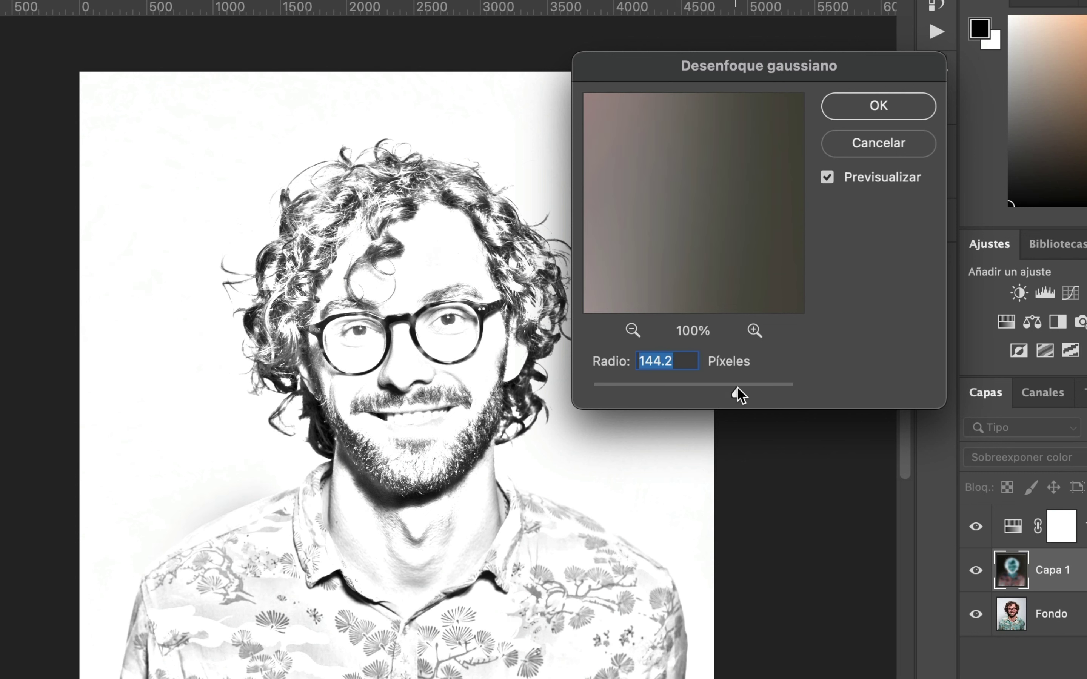
{"action": "left_click", "coordinate": [855, 109]}
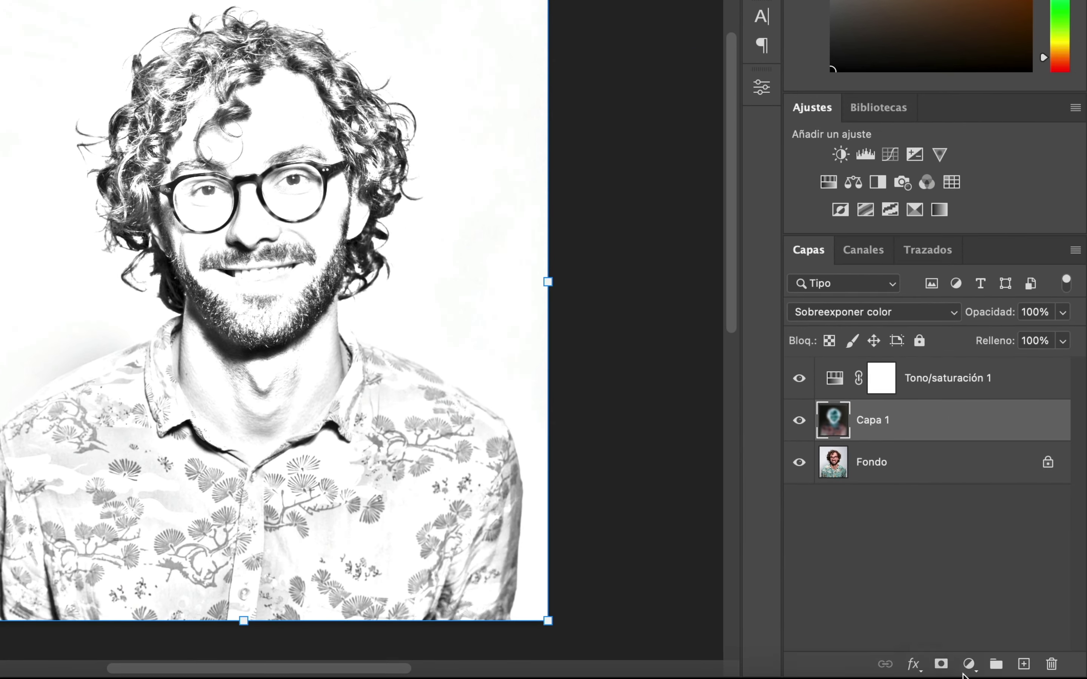
Add a Niveles 1 levels layer with the black input raised to about 43
{"action": "left_click", "coordinate": [968, 664]}
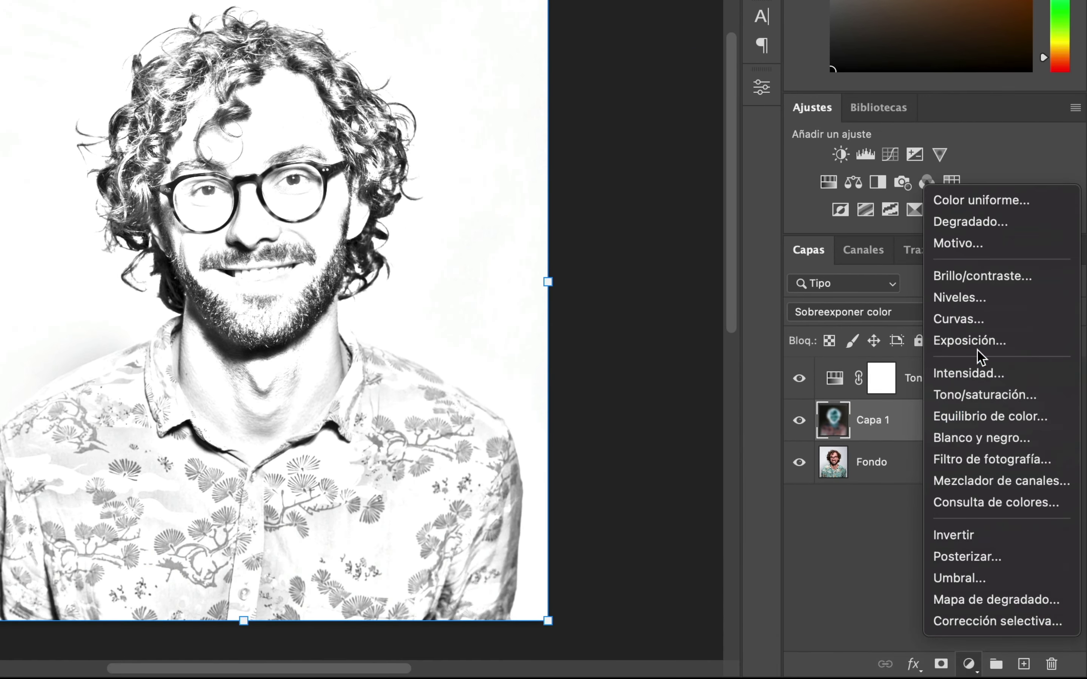
{"action": "left_click", "coordinate": [961, 297]}
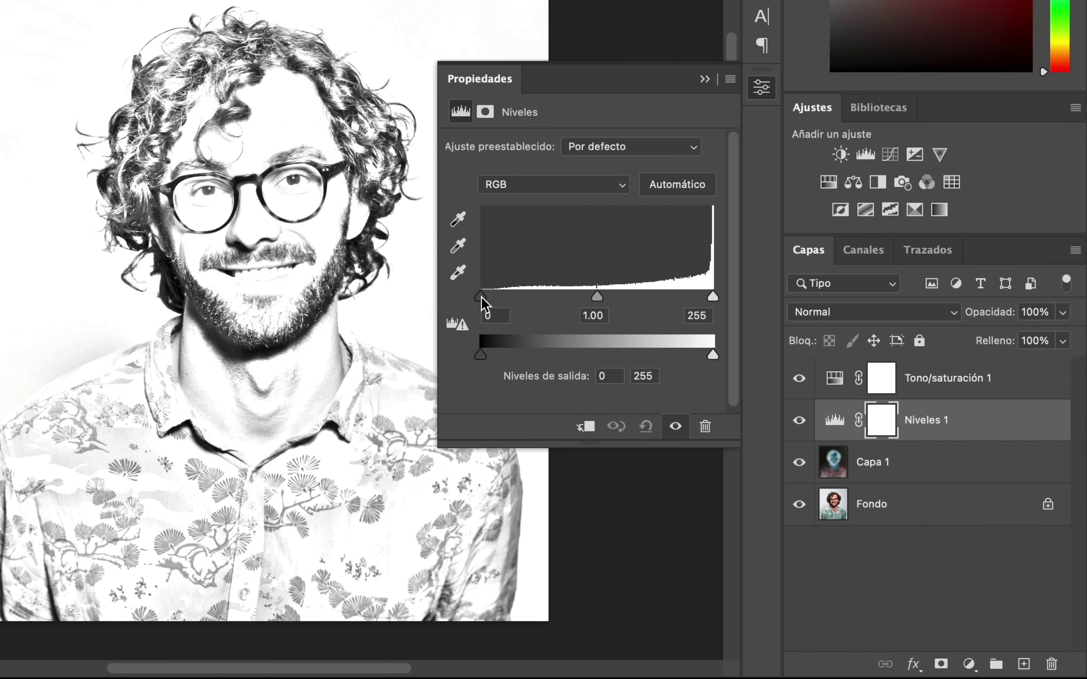
{"action": "left_click_drag", "start_coordinate": [481, 297], "coordinate": [513, 296]}
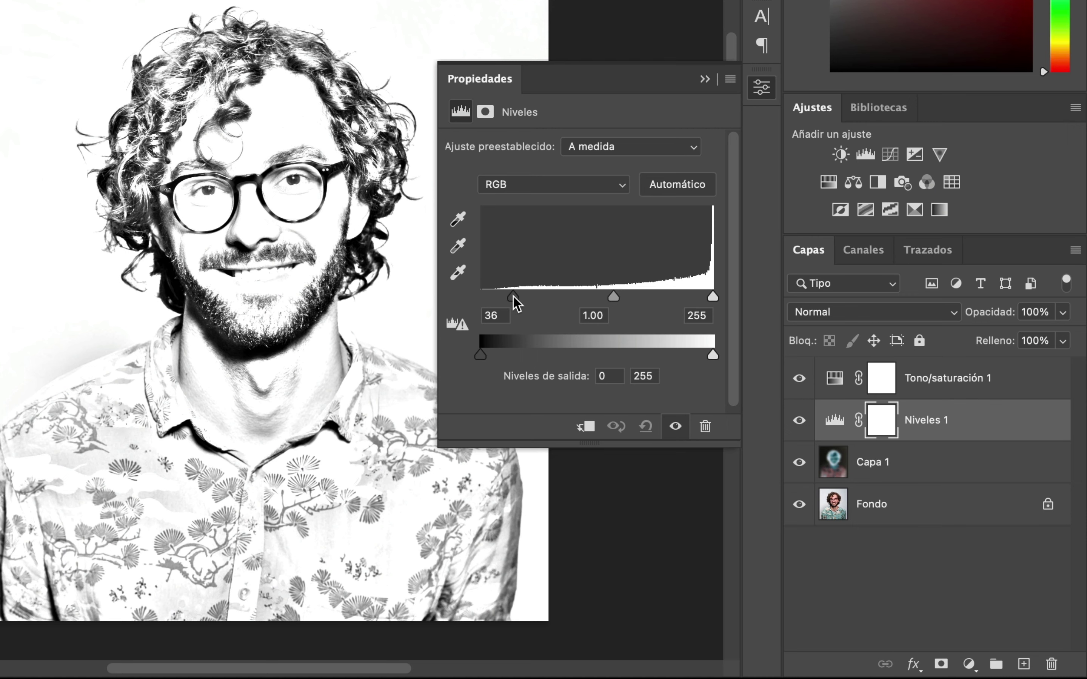
{"action": "left_click_drag", "start_coordinate": [512, 295], "coordinate": [519, 295]}
{"action": "left_click", "coordinate": [704, 79]}
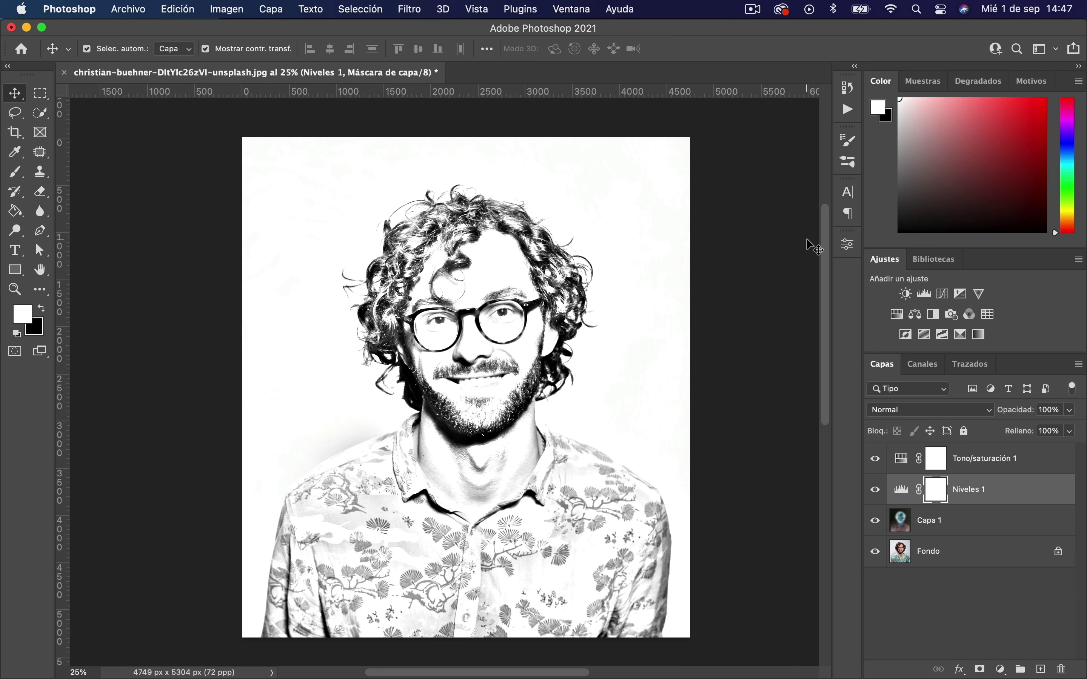
Set up the Brush tool with Normal mode and 40% opacity
{"action": "key", "text": "b"}
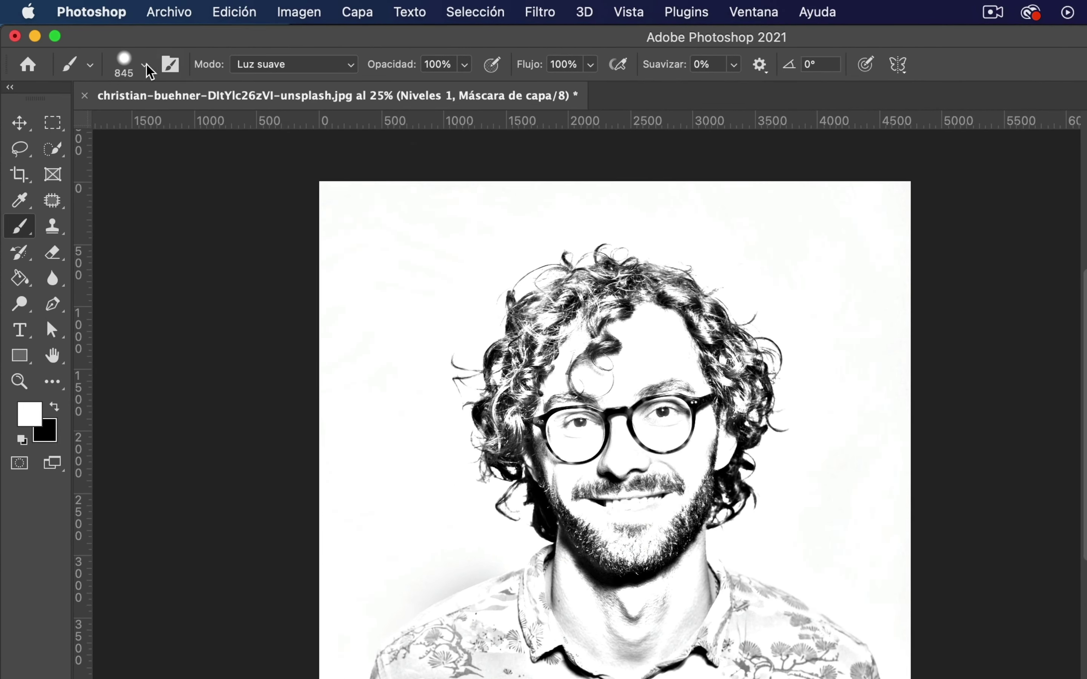
{"action": "left_click", "coordinate": [145, 65]}
{"action": "left_click", "coordinate": [148, 72]}
{"action": "left_click", "coordinate": [339, 68]}
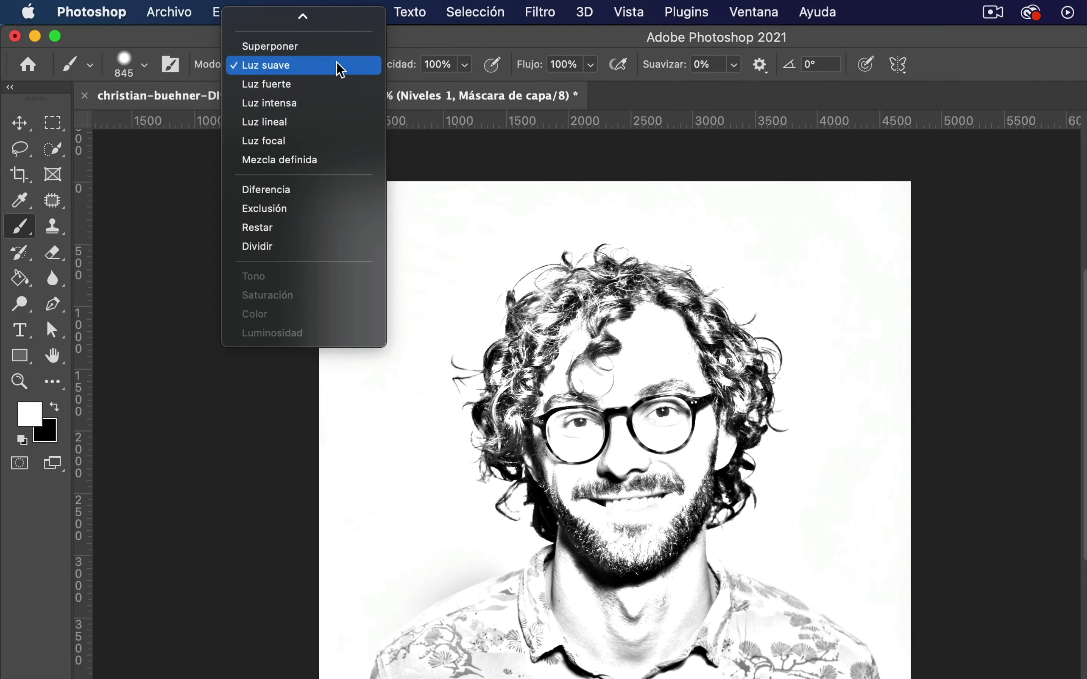
{"action": "left_click", "coordinate": [287, 19]}
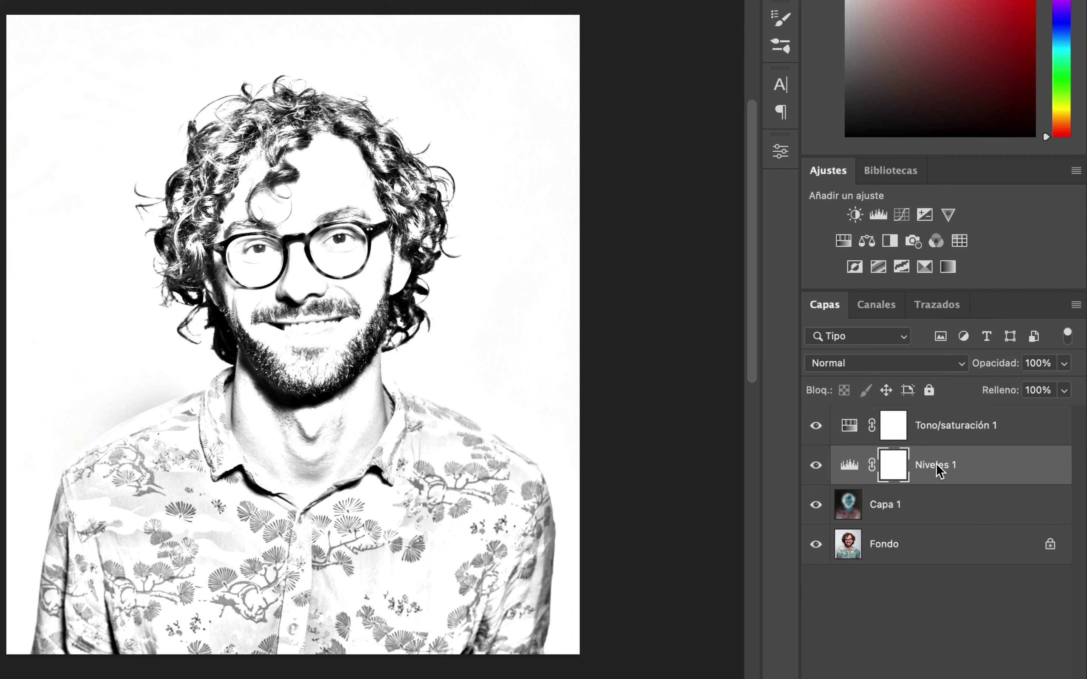
Move Niveles 1 above Tono/saturación 1 and make black the painting colour
{"action": "left_click", "coordinate": [938, 471]}
{"action": "left_click_drag", "start_coordinate": [943, 471], "coordinate": [938, 418]}
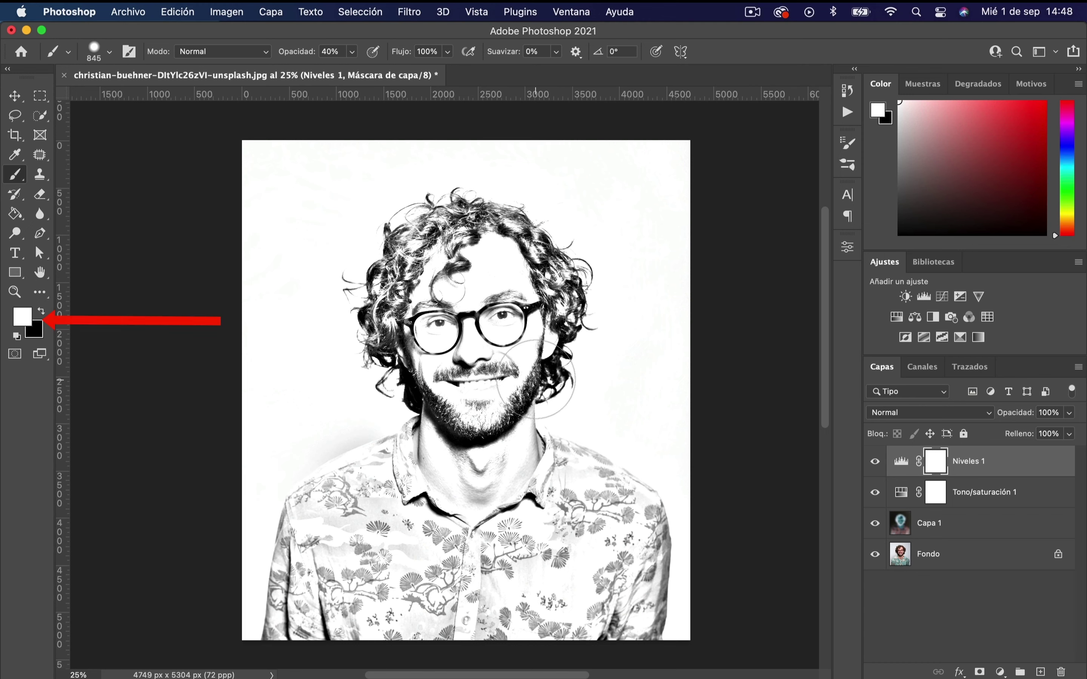
{"action": "key", "text": "x"}
{"action": "left_click_drag", "start_coordinate": [512, 404], "coordinate": [469, 346]}
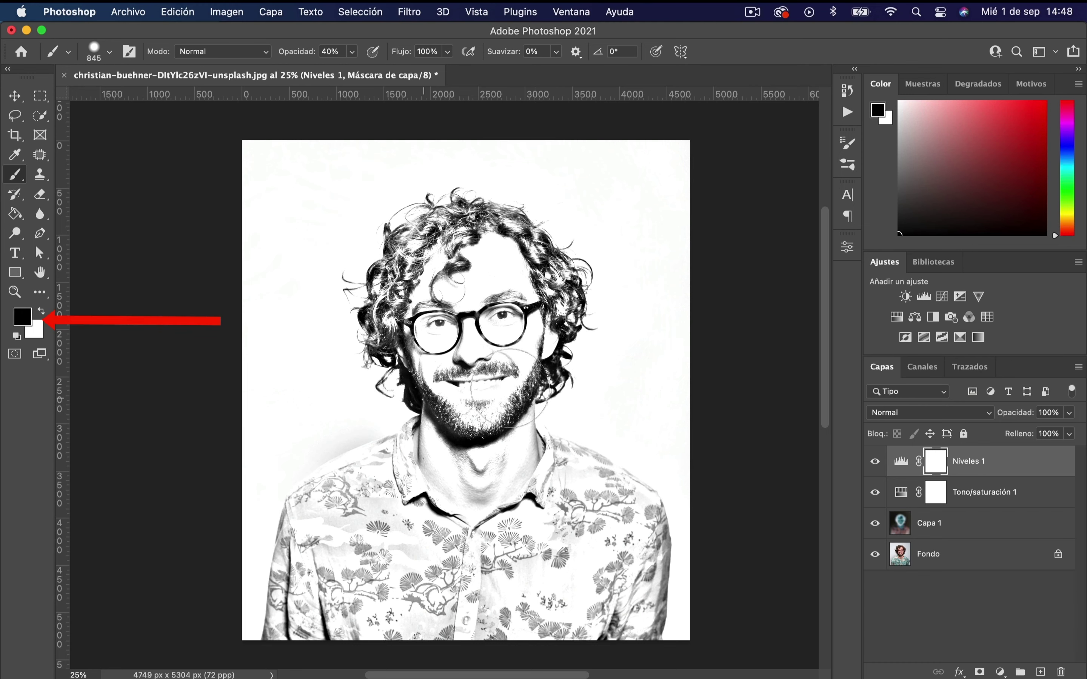
{"action": "key", "text": "super+z"}
Paint black on the Niveles 1 mask over the forehead, hair, neck and collar
{"action": "left_click", "coordinate": [474, 361], "text": "super"}
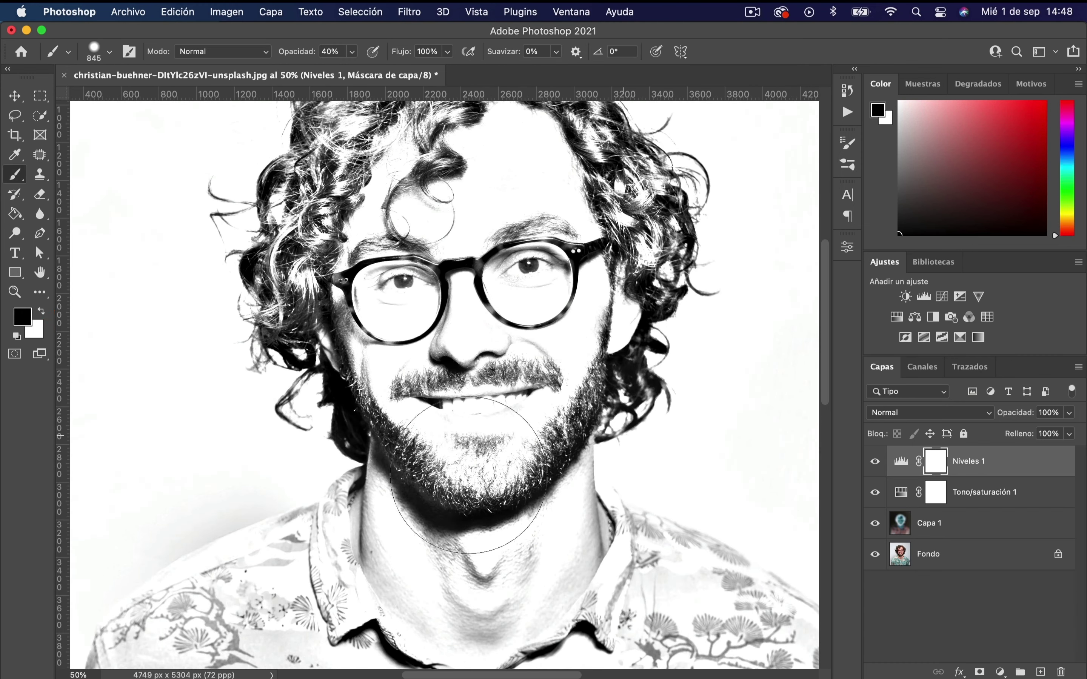
{"action": "mouse_move", "coordinate": [201, 216]}
{"action": "left_mouse_down"}
{"action": "mouse_move", "coordinate": [703, 315]}
{"action": "mouse_move", "coordinate": [494, 274]}
{"action": "left_mouse_up"}
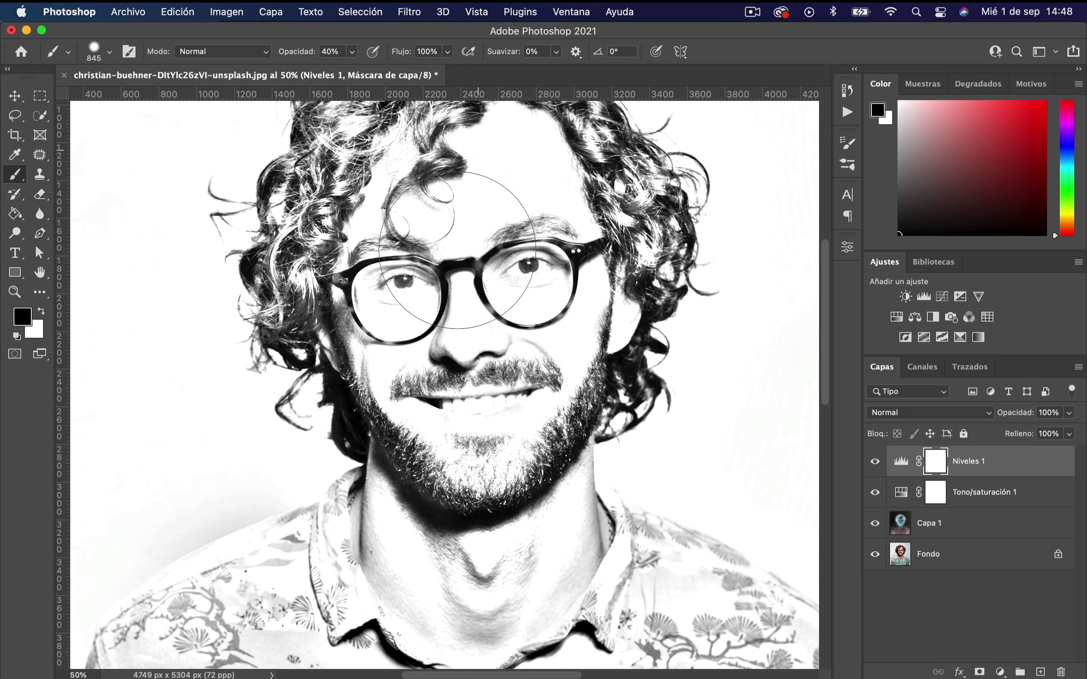
{"action": "scroll", "coordinate": [493, 274], "scroll_direction": "up", "scroll_amount": 5}
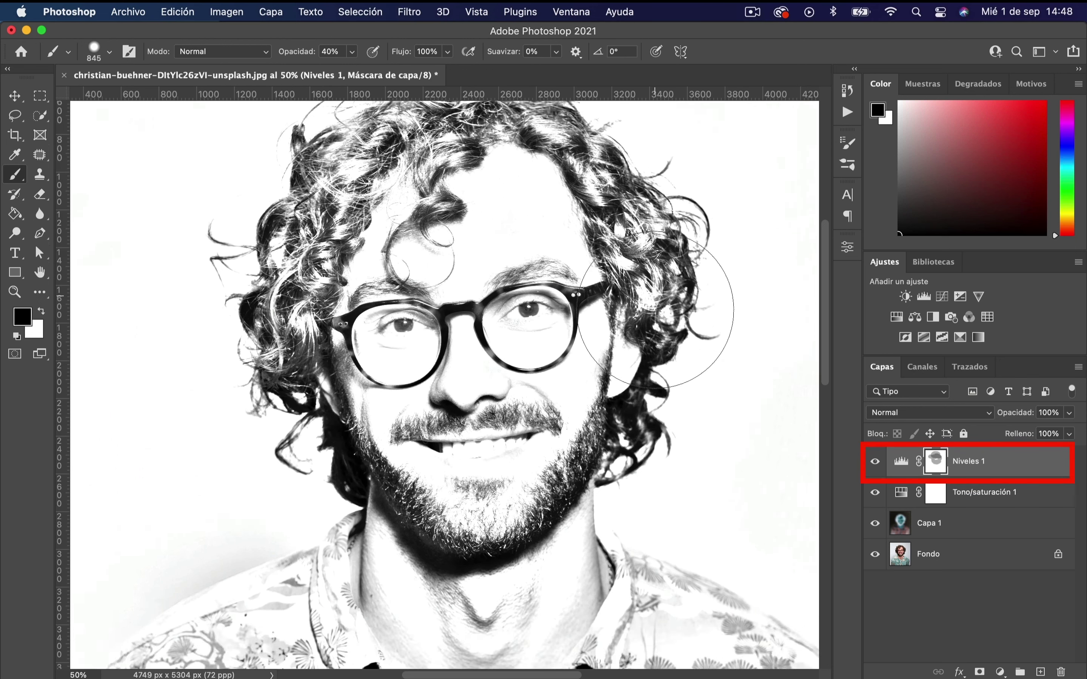
{"action": "scroll", "coordinate": [495, 445], "scroll_direction": "down", "scroll_amount": 5}
{"action": "left_click_drag", "start_coordinate": [494, 445], "coordinate": [417, 503]}
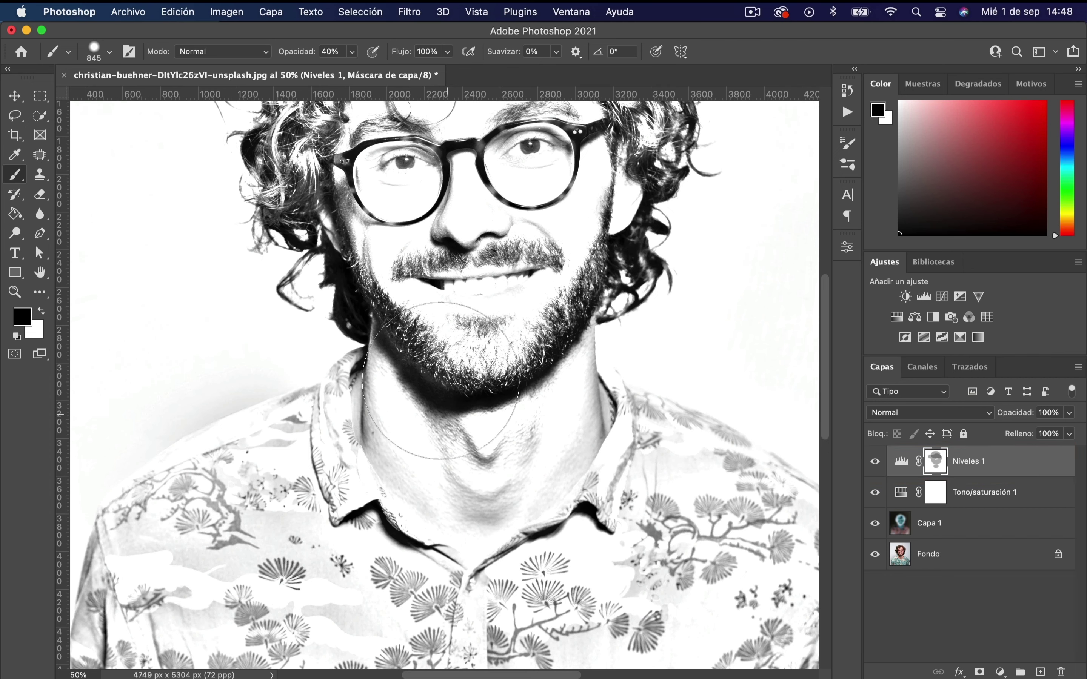
{"action": "scroll", "coordinate": [449, 337], "scroll_direction": "up", "scroll_amount": 4}
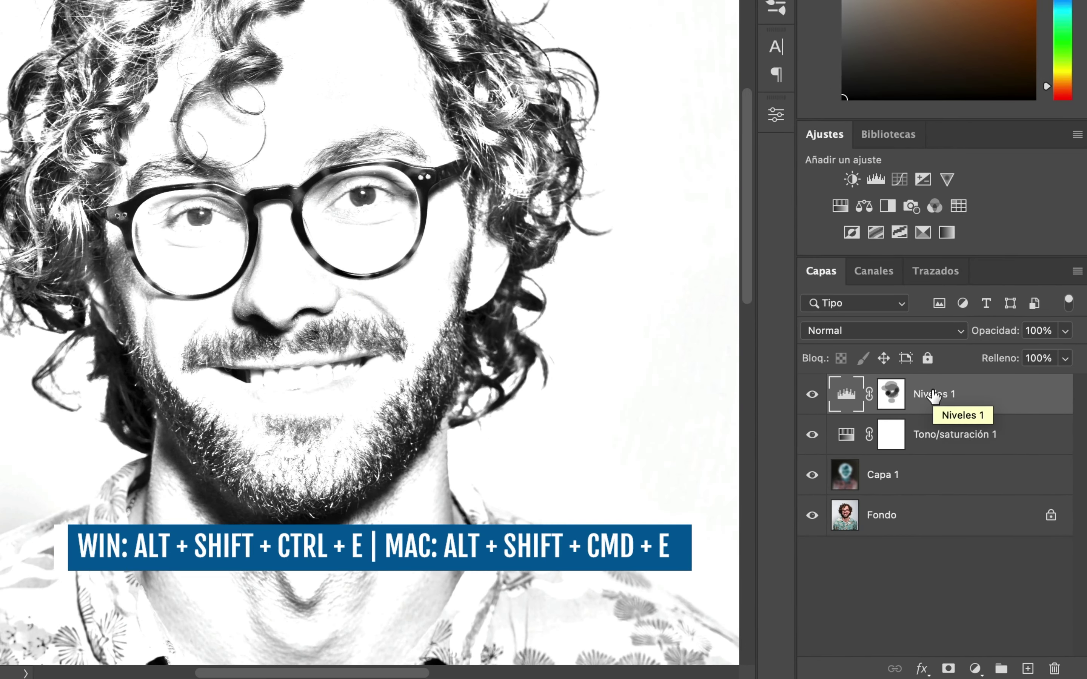
Stamp visible layers into Capa 2 and set a white 459 px brush at 100% opacity
{"action": "key", "text": "alt+shift+super+e"}
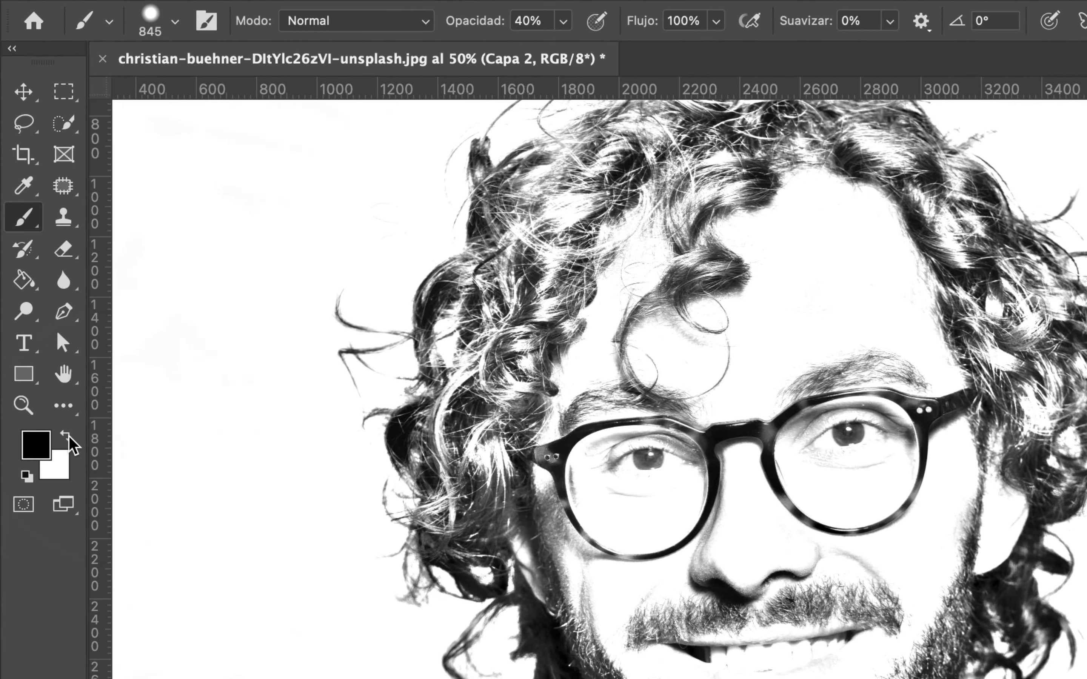
{"action": "left_click", "coordinate": [70, 438]}
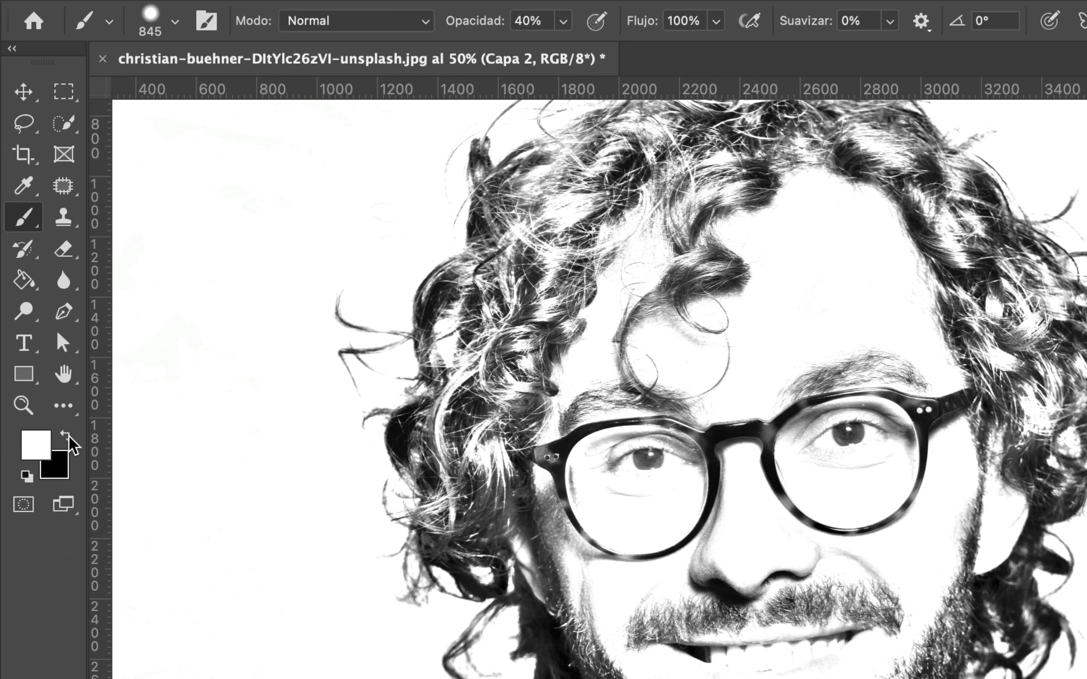
{"action": "left_click", "coordinate": [175, 21]}
{"action": "left_click_drag", "start_coordinate": [283, 97], "coordinate": [278, 97]}
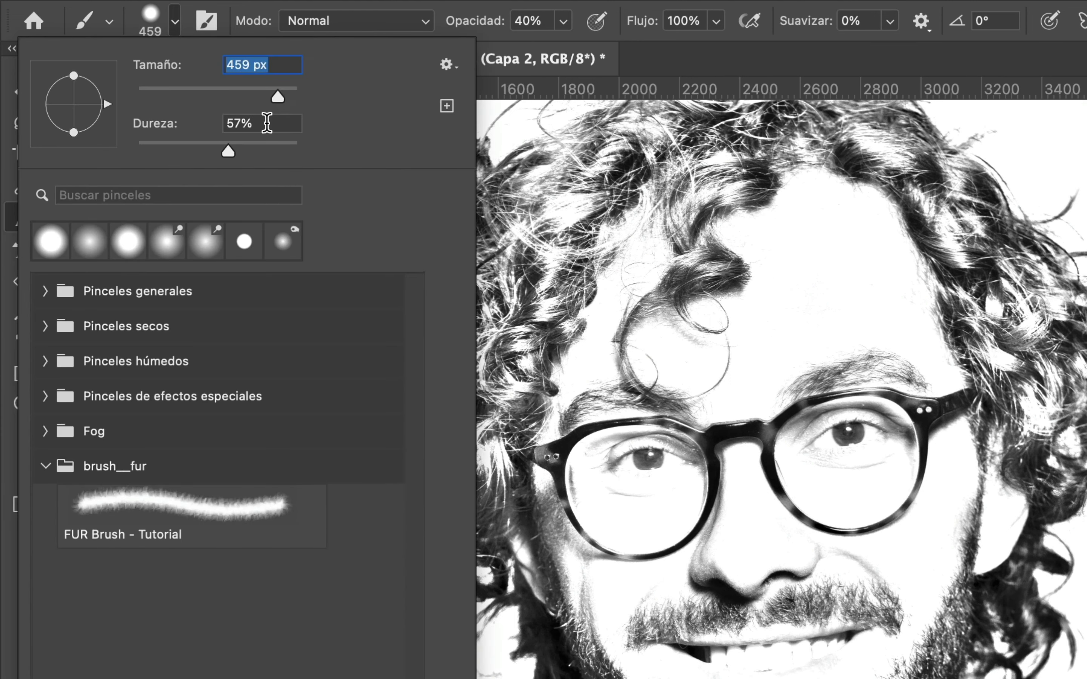
{"action": "left_click", "coordinate": [564, 20]}
{"action": "left_click_drag", "start_coordinate": [576, 56], "coordinate": [659, 59]}
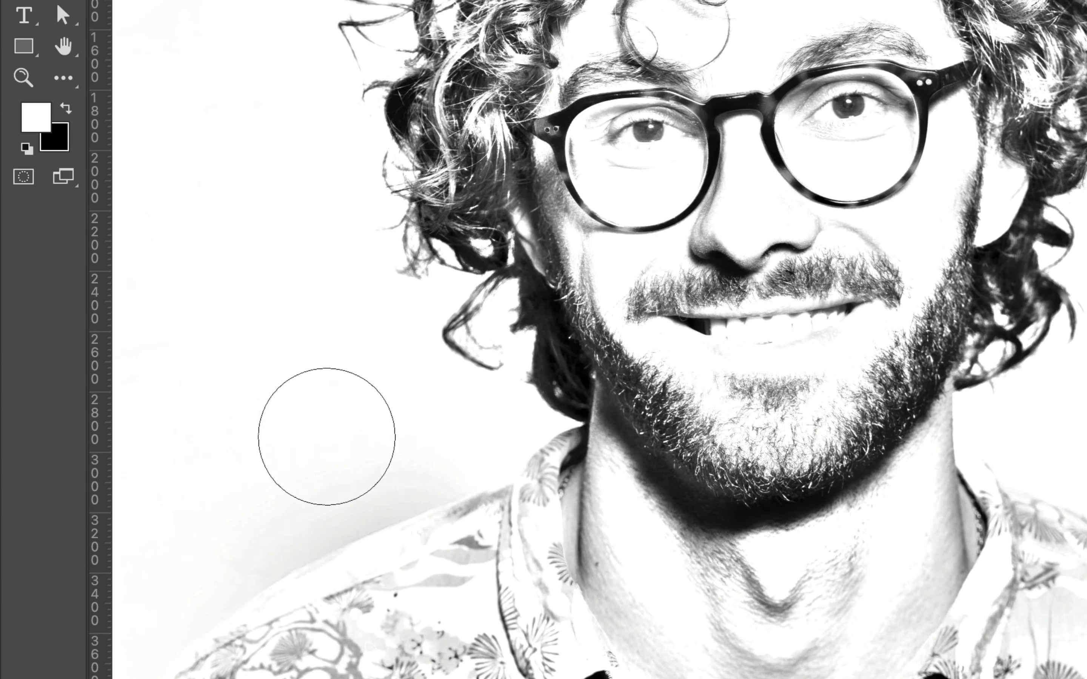
Paint white over the background, shoulder and shirt on Capa 2
{"action": "left_click_drag", "start_coordinate": [391, 486], "coordinate": [255, 560]}
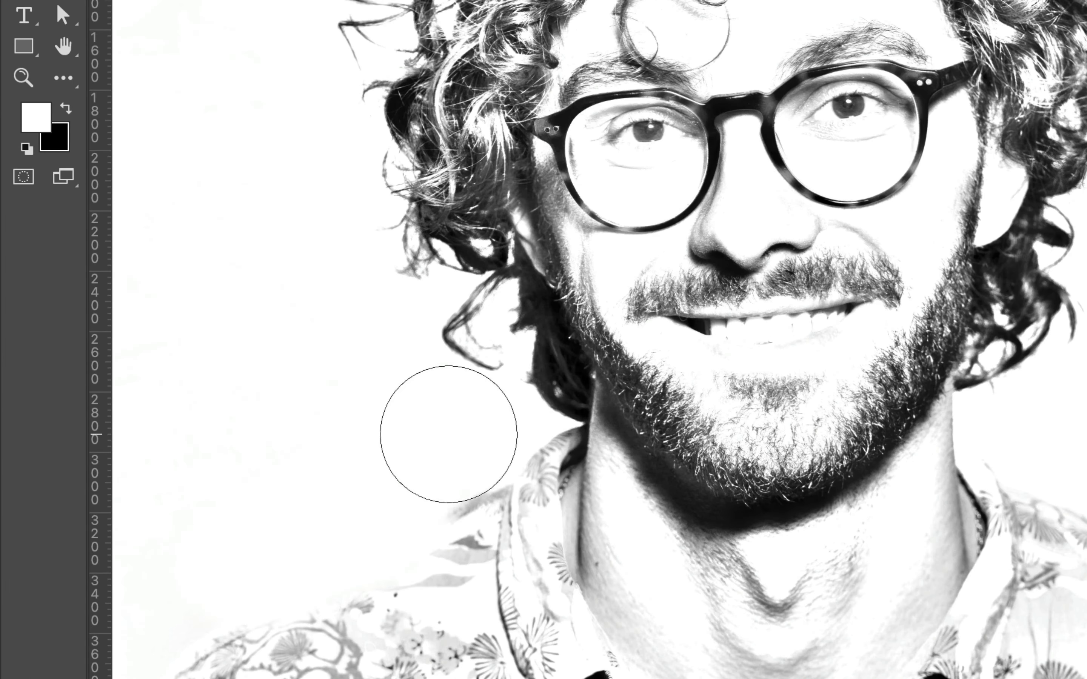
{"action": "mouse_move", "coordinate": [393, 446]}
{"action": "left_mouse_down"}
{"action": "mouse_move", "coordinate": [250, 492]}
{"action": "mouse_move", "coordinate": [345, 457]}
{"action": "left_mouse_up"}
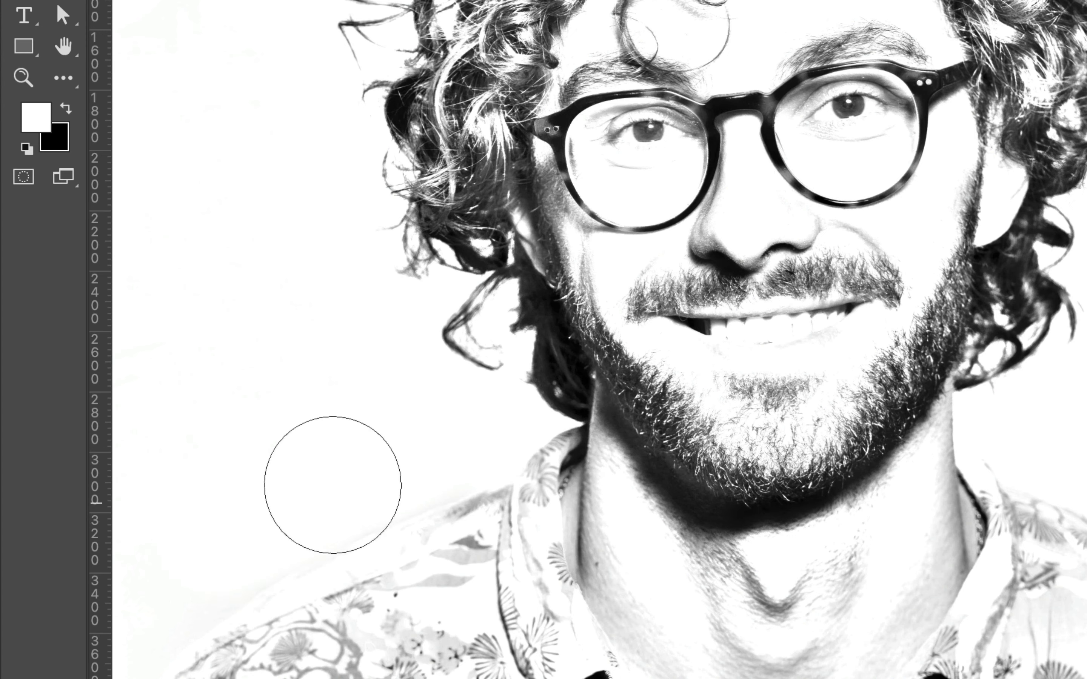
{"action": "scroll", "coordinate": [621, 387], "scroll_direction": "right", "scroll_amount": 5}
{"action": "scroll", "coordinate": [621, 387], "scroll_direction": "up", "scroll_amount": 3}
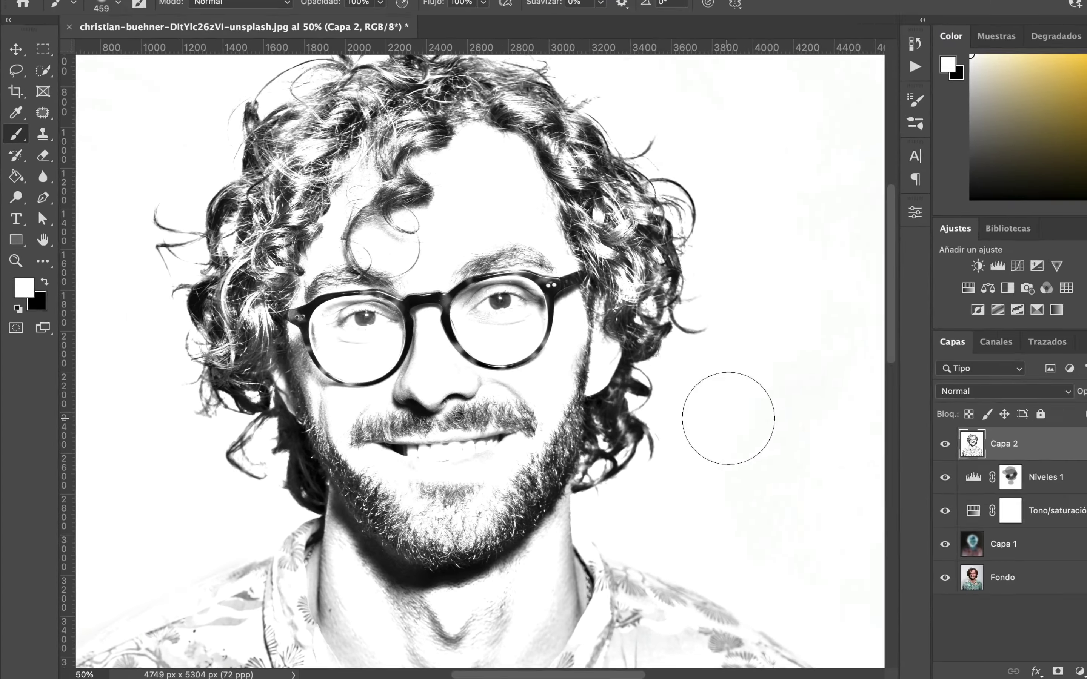
{"action": "key", "text": "v"}
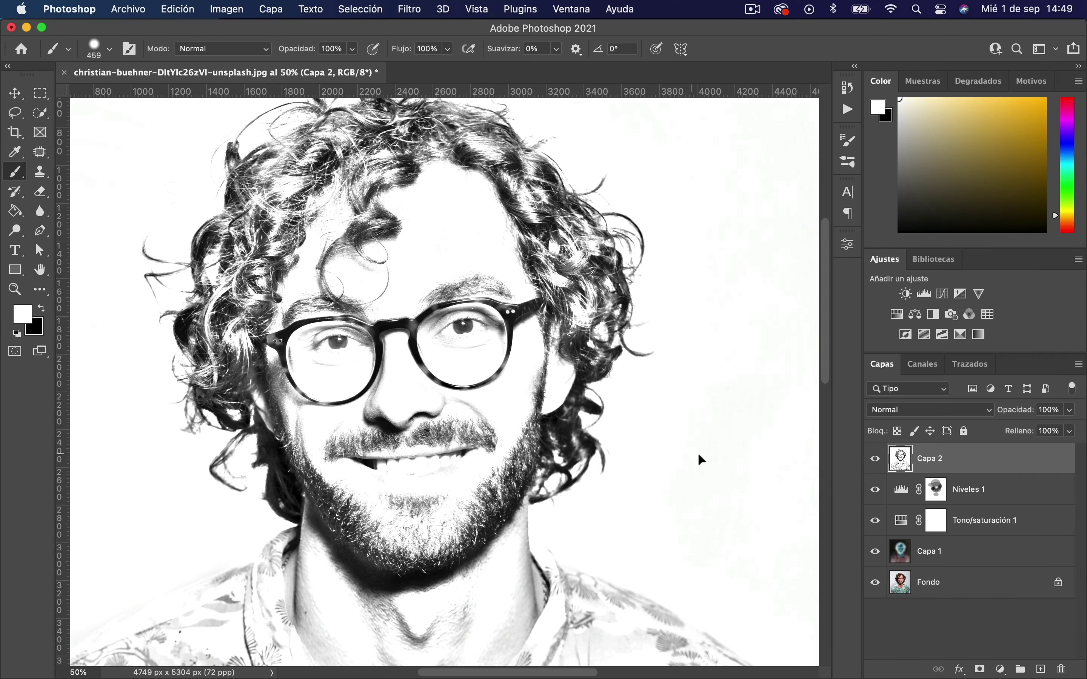